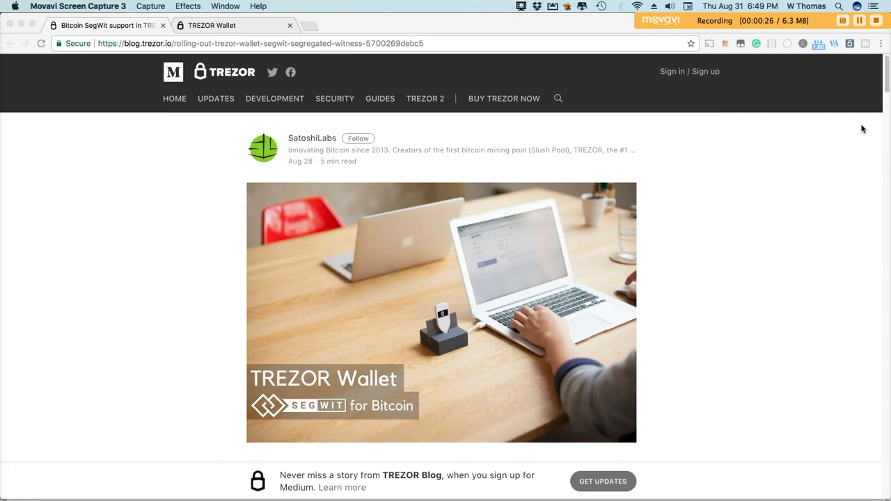
# Step: Scroll the SegWit release article to its title, introduction and the Notice about Legacy accounts
pyautogui.click(889, 82)
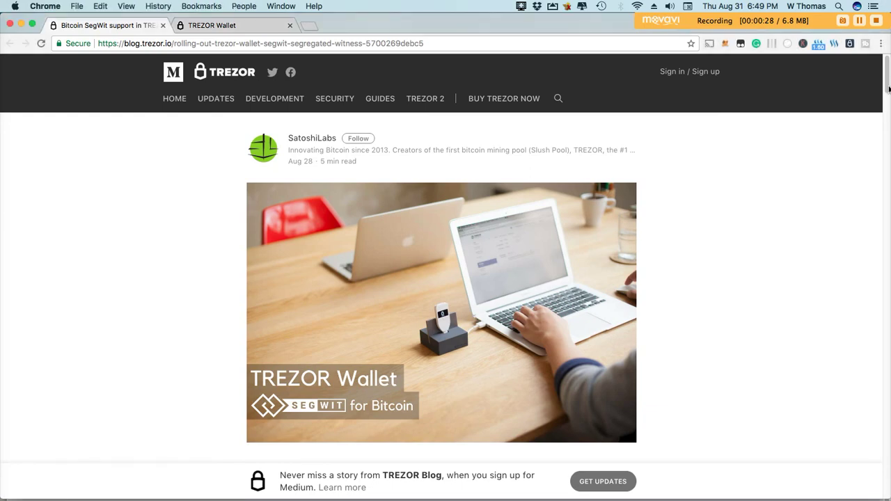
pyautogui.moveTo(889, 90); pyautogui.dragTo(887, 101)
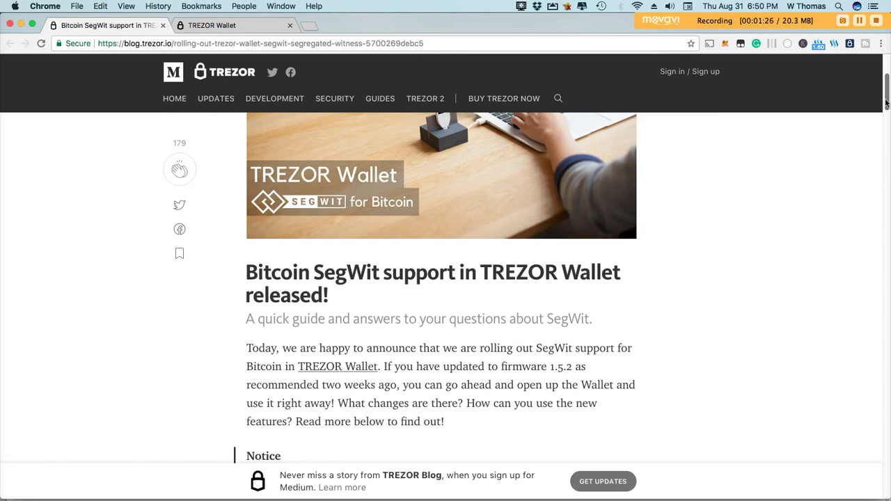
pyautogui.scroll(-1, 887, 103)
pyautogui.moveTo(886, 103); pyautogui.dragTo(887, 113)
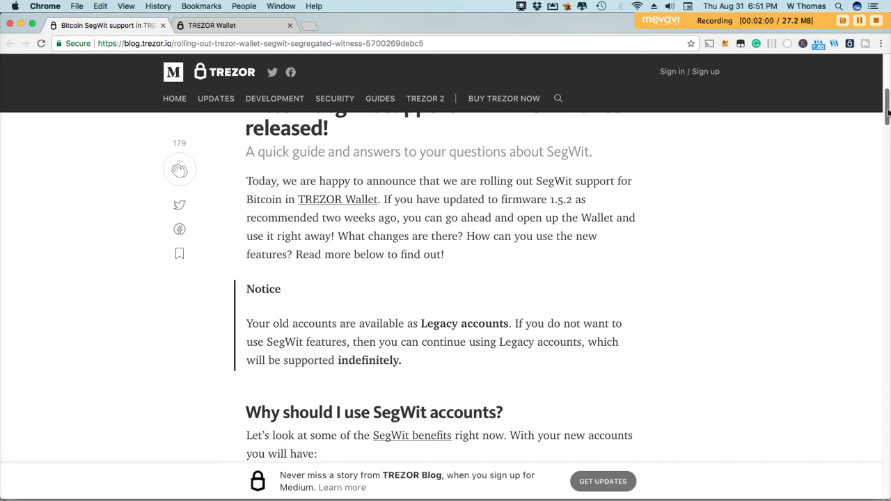
# Step: Scroll past 'Why should I use SegWit accounts?' to 'How do I move bitcoins to SegWit accounts?'
pyautogui.moveTo(888, 117); pyautogui.dragTo(886, 137)
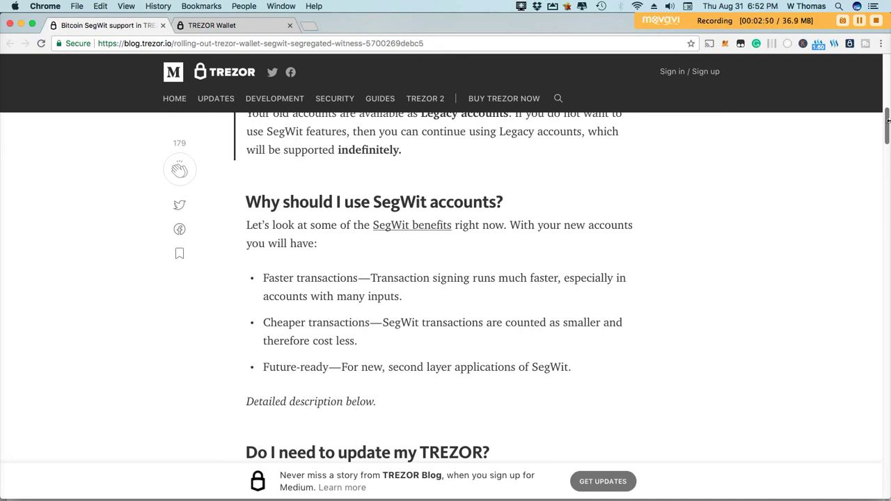
pyautogui.moveTo(888, 120); pyautogui.dragTo(888, 140)
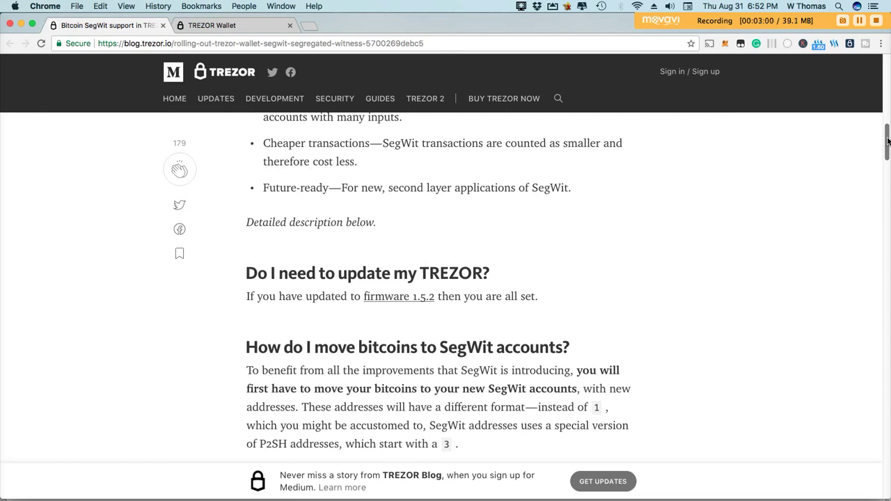
pyautogui.moveTo(888, 141); pyautogui.dragTo(888, 144)
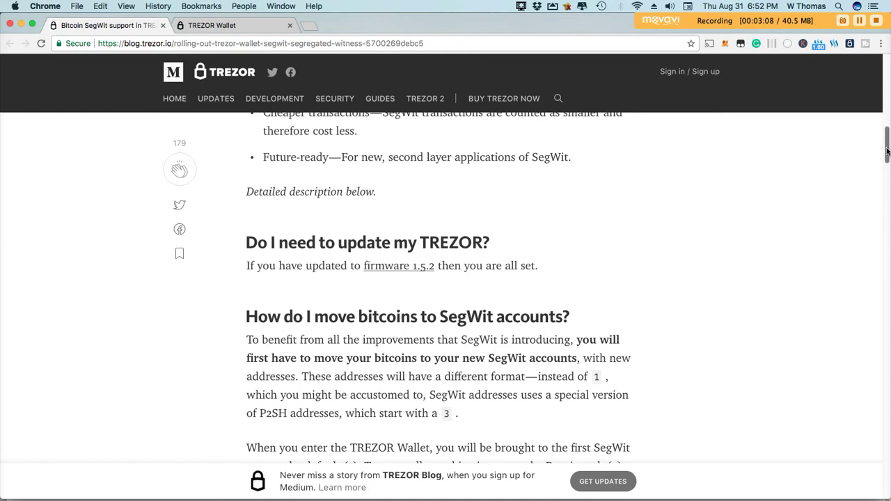
pyautogui.moveTo(888, 152); pyautogui.dragTo(889, 161)
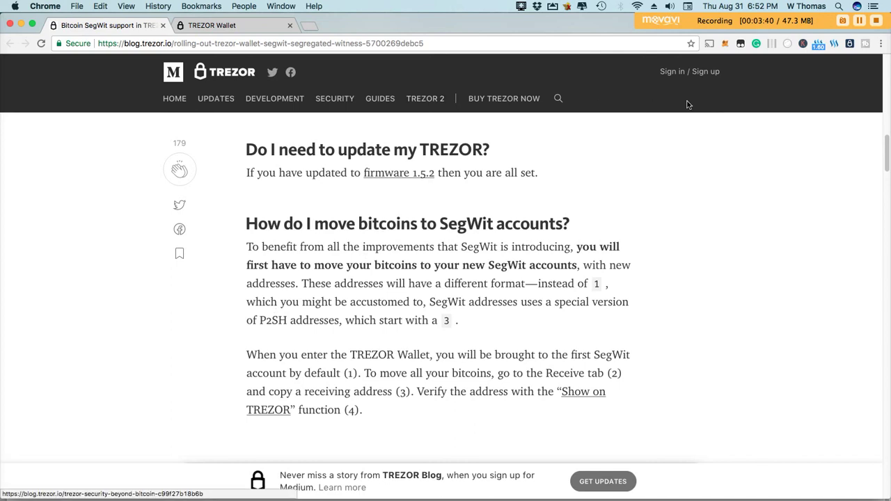
# Step: Scroll through the Receive and Send screenshots to the Cross-compatibility summary, then back to the top
pyautogui.scroll(-2, 888, 157)
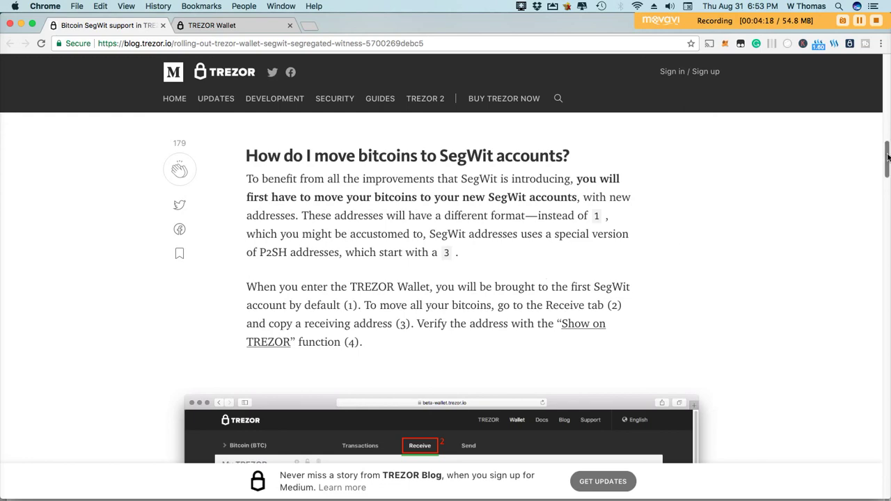
pyautogui.moveTo(888, 157); pyautogui.dragTo(886, 182)
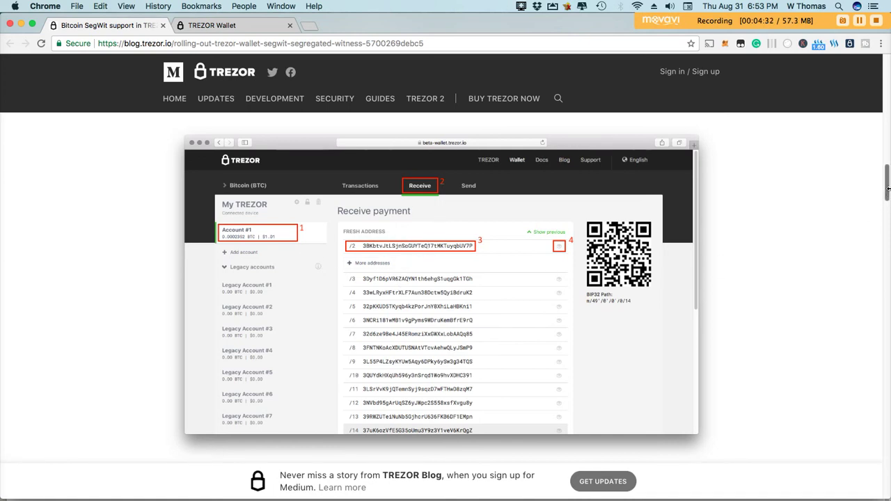
pyautogui.moveTo(888, 188); pyautogui.dragTo(887, 222)
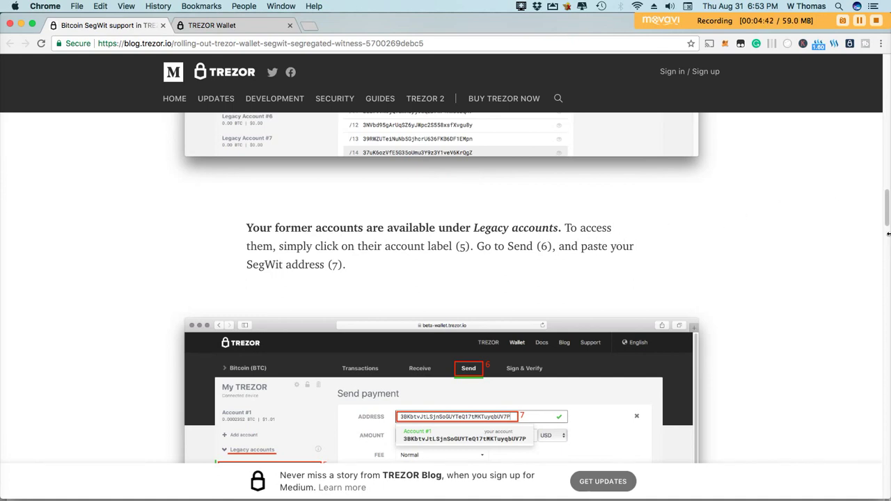
pyautogui.moveTo(886, 220); pyautogui.dragTo(884, 274)
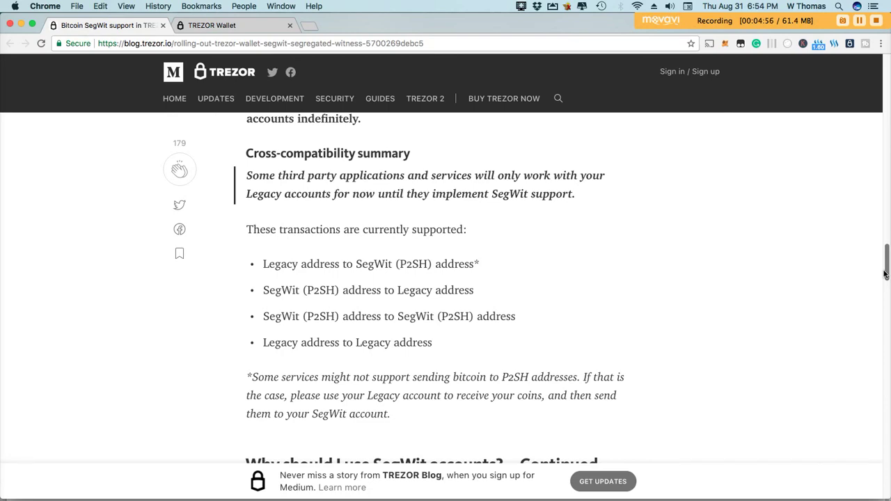
pyautogui.moveTo(885, 274); pyautogui.dragTo(882, 84)
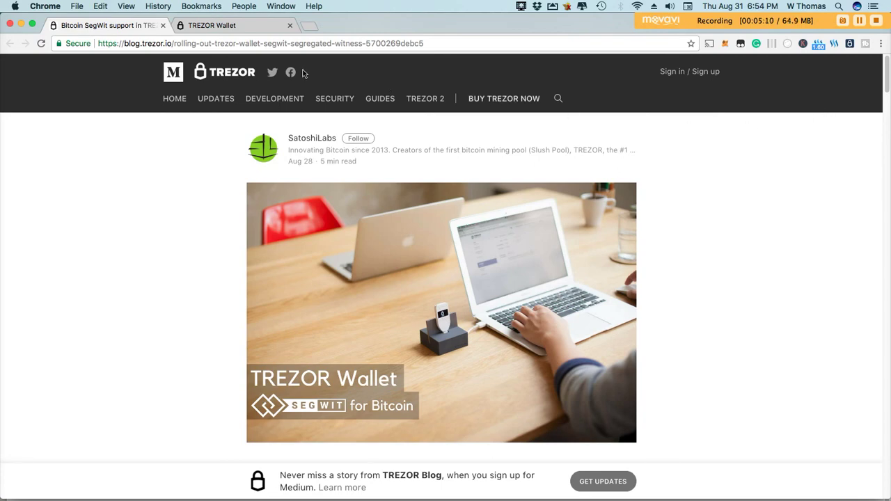
# Step: Switch to the TREZOR Wallet tab and unlock the device by entering its four-digit PIN
pyautogui.click(213, 26)
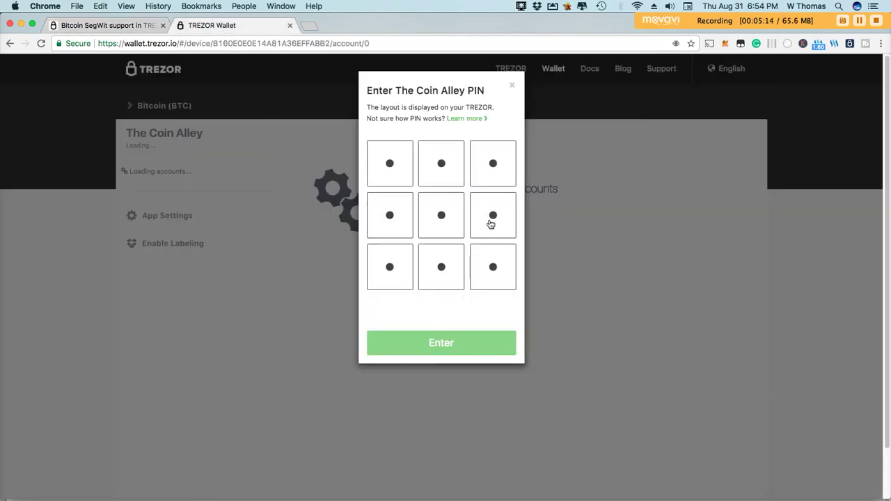
pyautogui.click(489, 175)
pyautogui.click(490, 175)
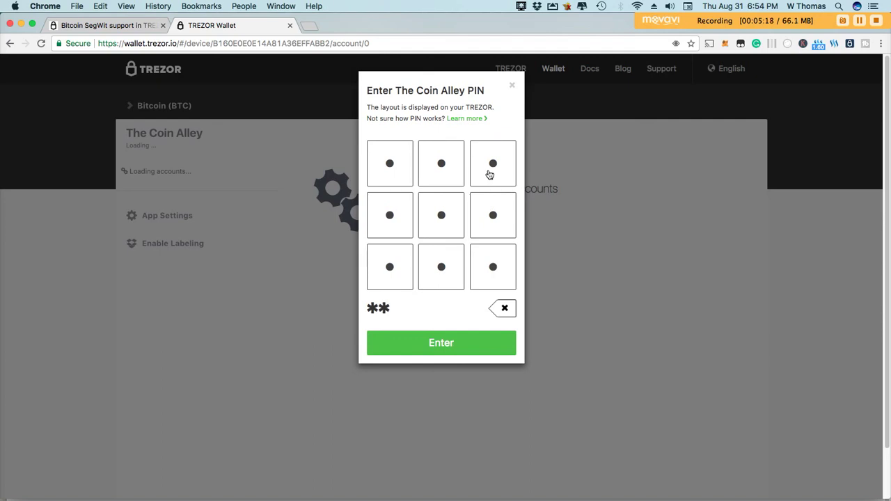
pyautogui.click(397, 273)
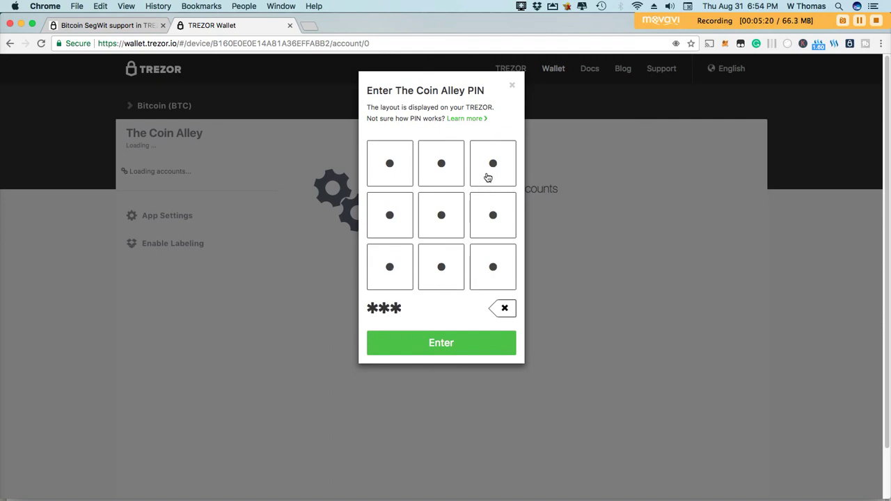
pyautogui.click(444, 265)
pyautogui.click(423, 354)
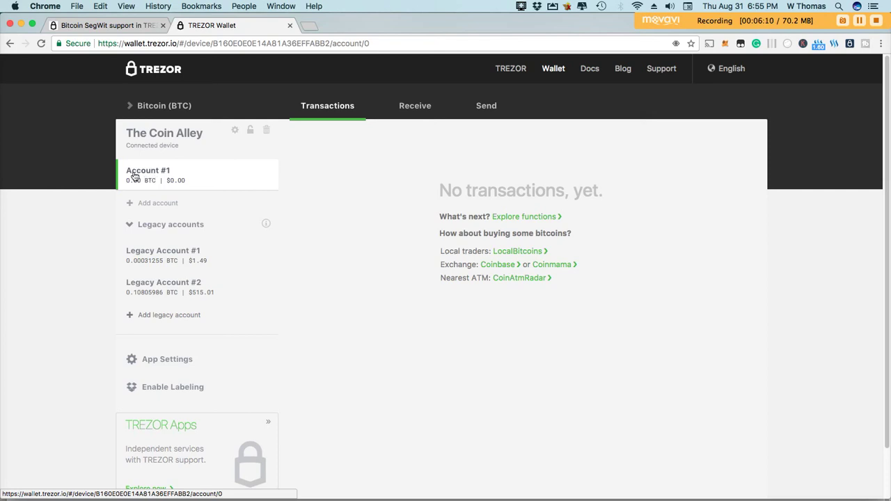
# Step: Copy Account #1's fresh SegWit receiving address (path m/49'/0'/0'/0/0) from its Receive page
pyautogui.click(149, 174)
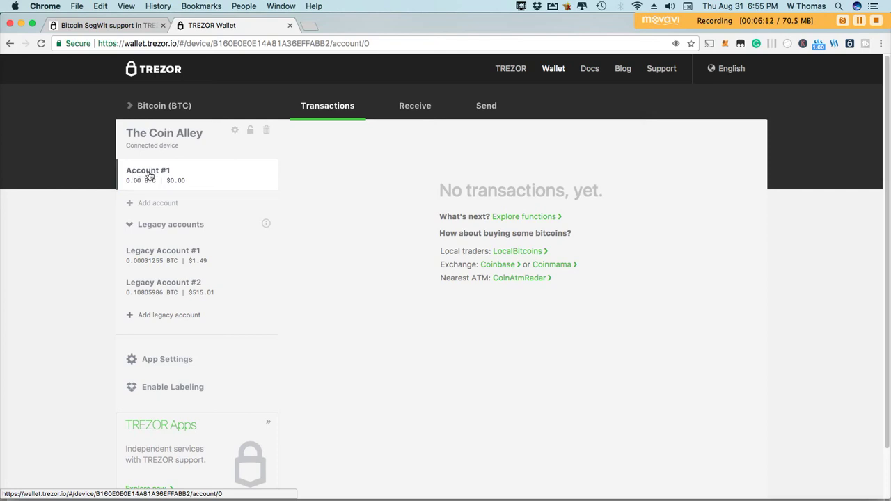
pyautogui.click(422, 107)
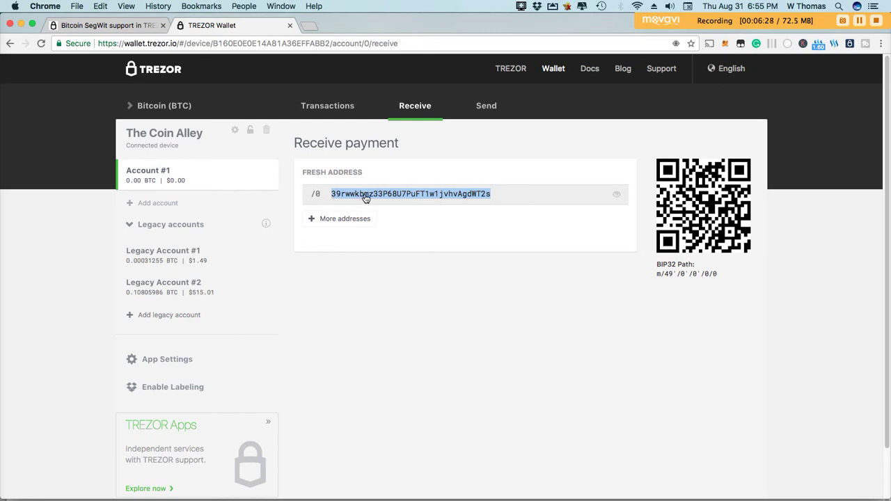
pyautogui.rightClick(430, 199)
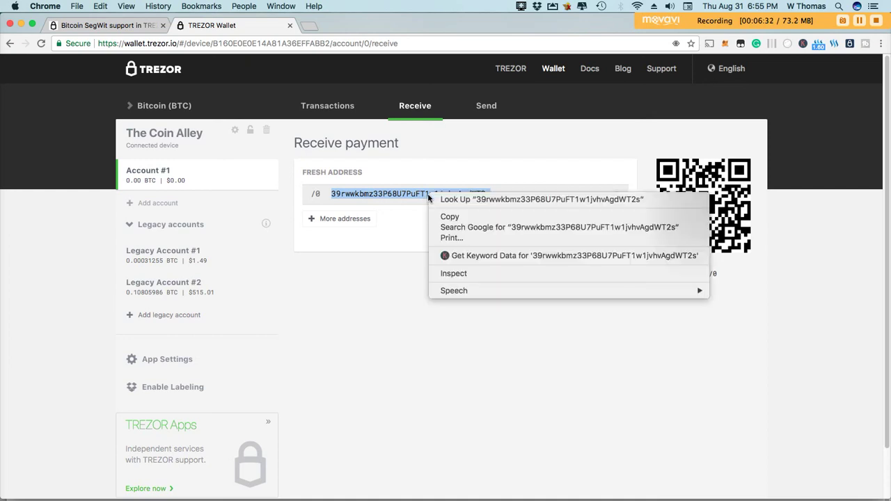
pyautogui.click(450, 221)
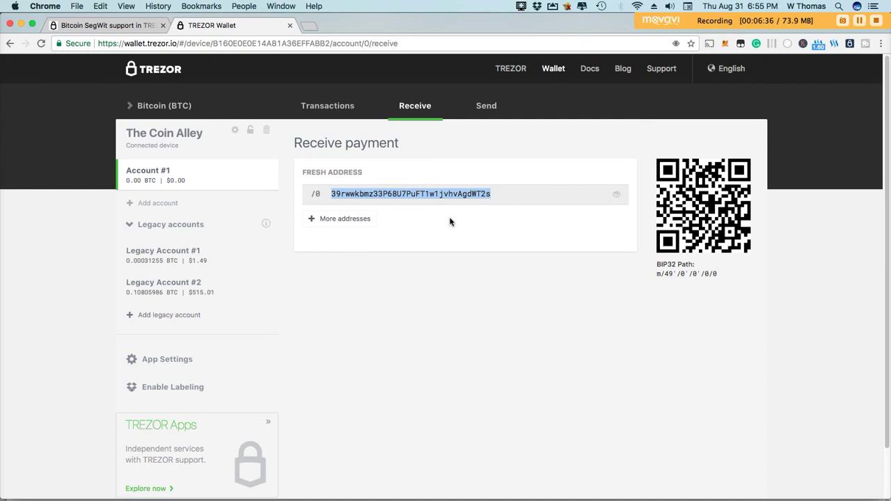
# Step: Open Legacy Account #1 to view its 0.00031255 BTC balance and transaction history
pyautogui.click(186, 256)
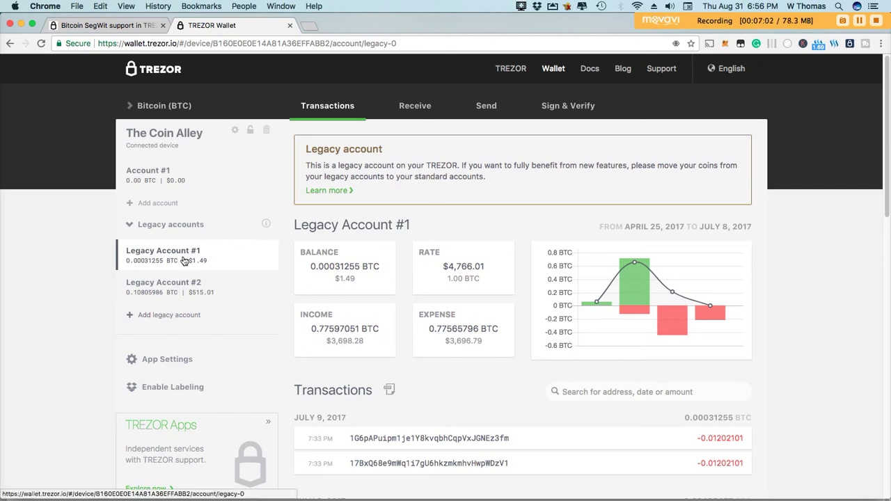
# Step: On Legacy Account #1's Send form, paste Account #1's address as the recipient
pyautogui.click(487, 106)
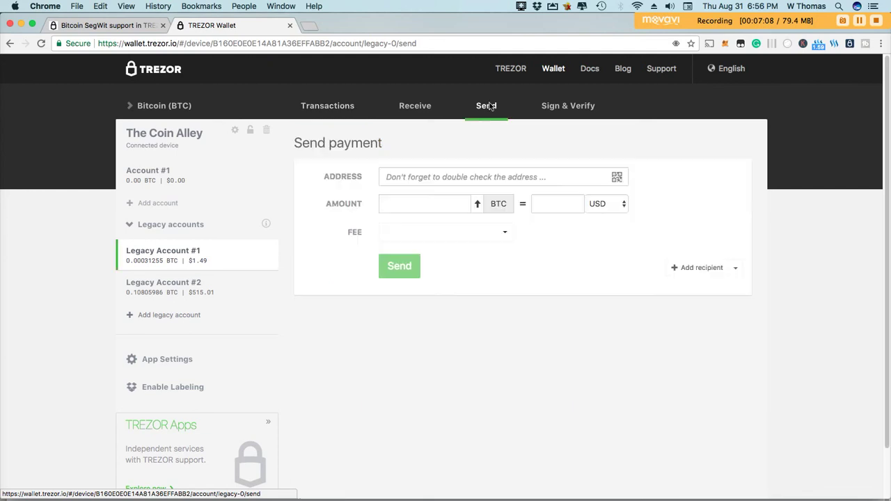
pyautogui.click(389, 177)
pyautogui.rightClick(389, 177)
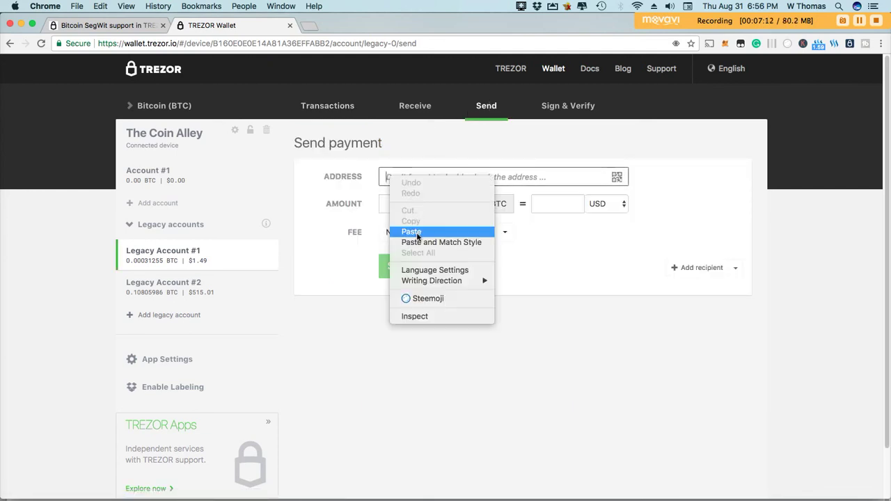
pyautogui.click(418, 237)
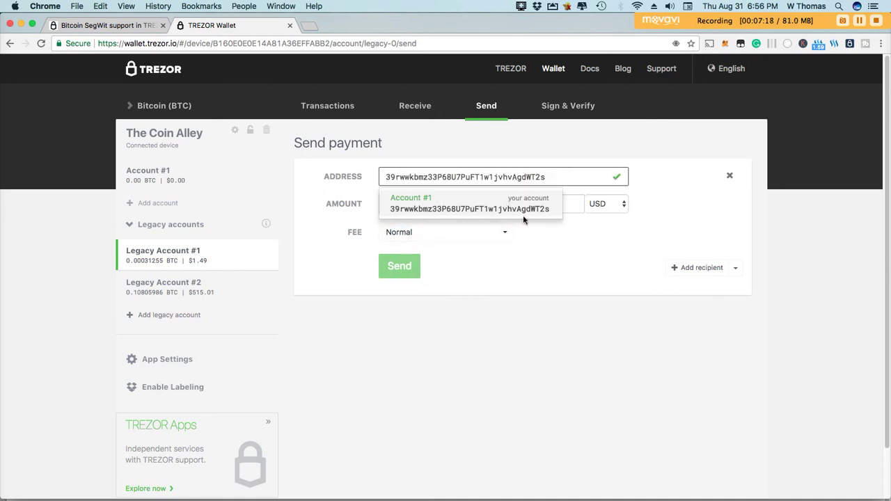
pyautogui.click(576, 263)
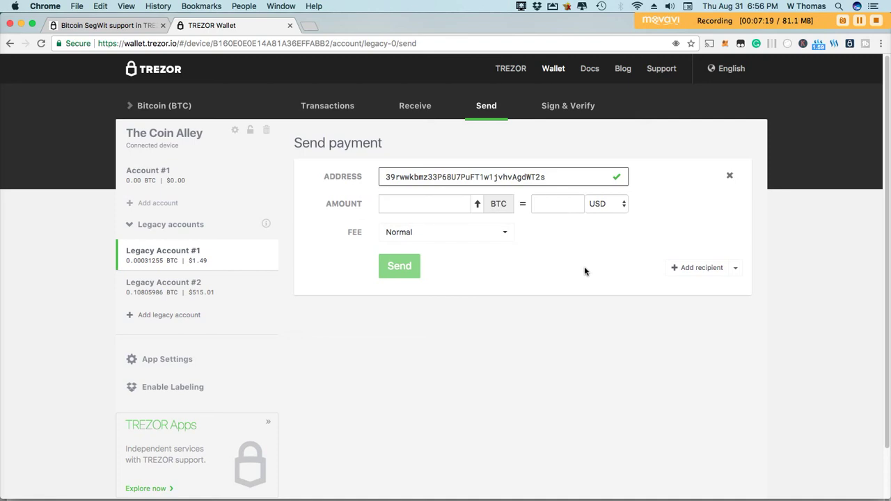
# Step: Set the fee to Low, fill the maximum 0.00002651 BTC, and send it to Account #1
pyautogui.click(479, 212)
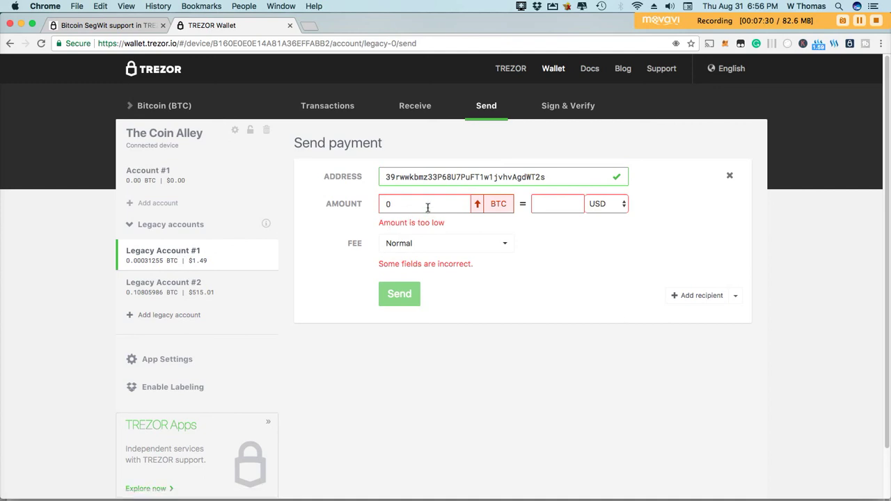
pyautogui.doubleClick(383, 203)
pyautogui.click(401, 245)
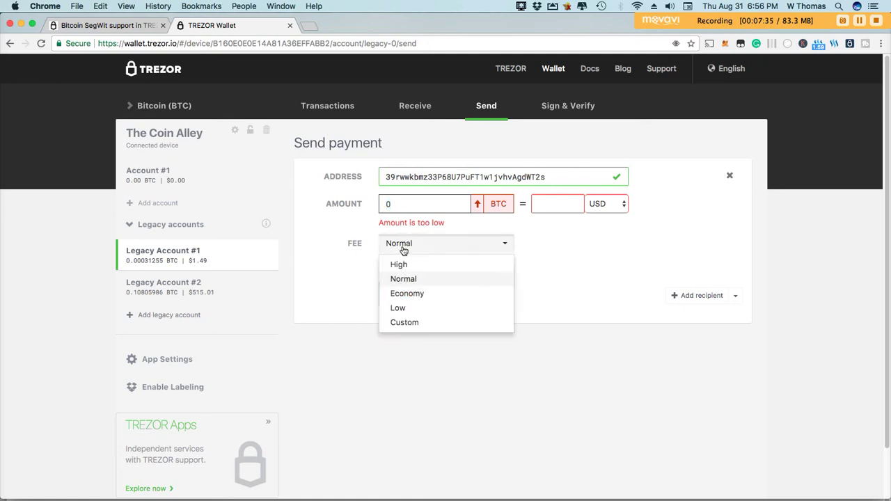
pyautogui.click(413, 308)
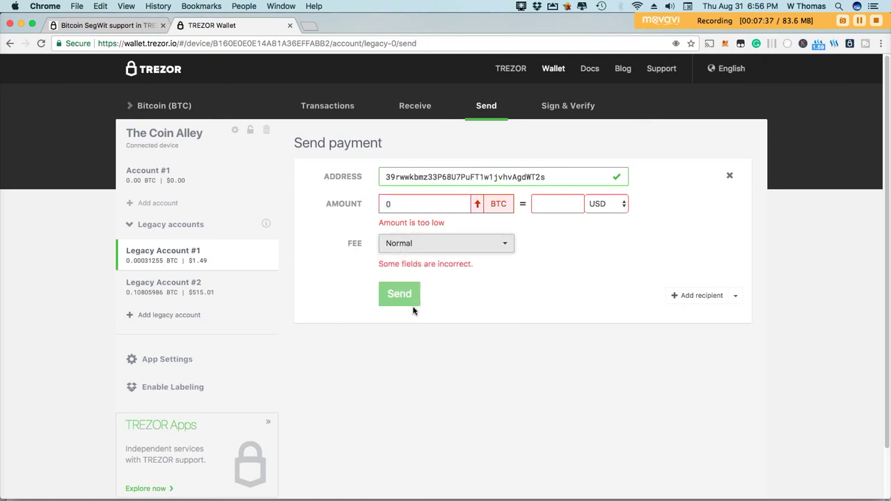
pyautogui.click(478, 209)
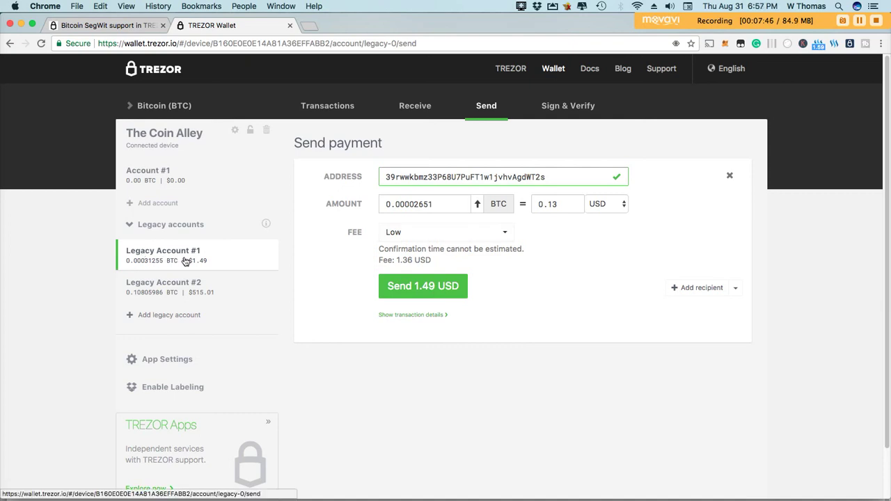
pyautogui.click(423, 291)
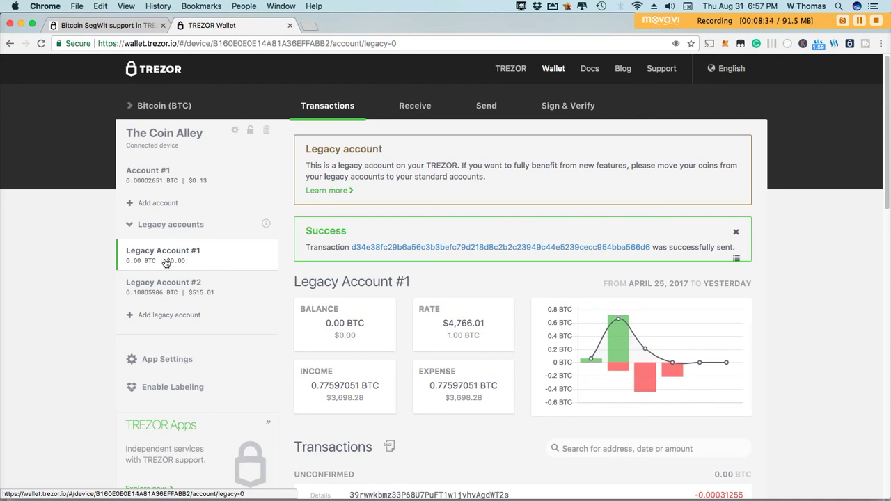
# Step: Check Account #1's unconfirmed +0.00002651 BTC incoming transaction, then switch to Legacy Account #2
pyautogui.click(182, 185)
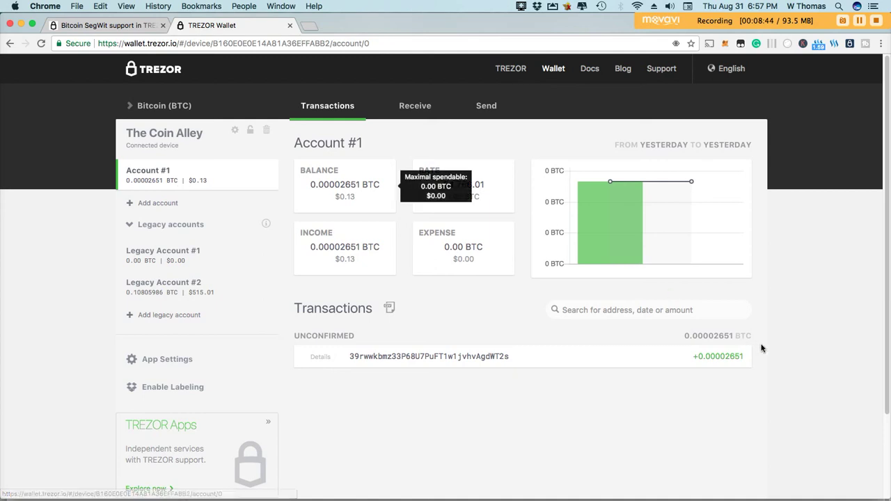
pyautogui.moveTo(729, 344)
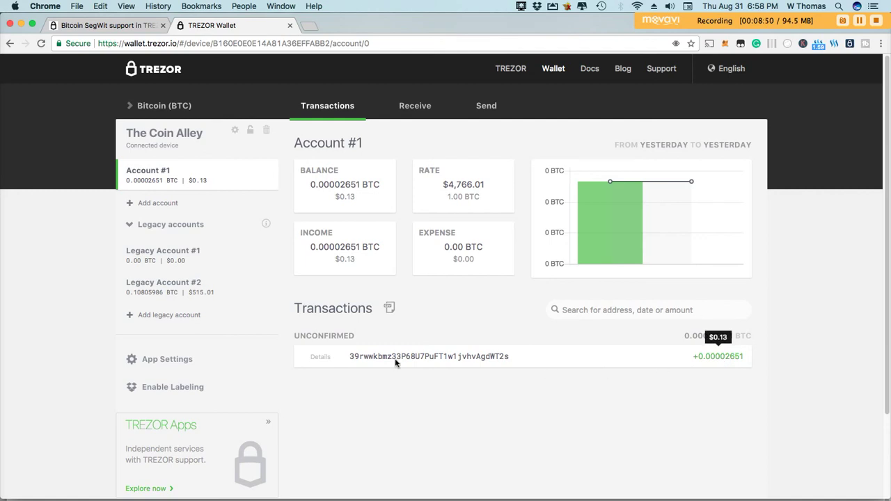
pyautogui.click(160, 289)
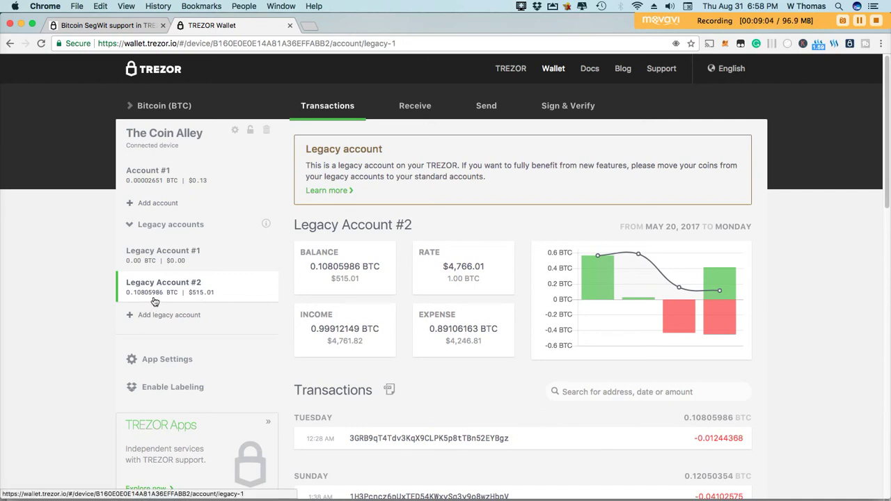
# Step: On Legacy Account #2's Send form, paste Account #1's address and set the maximum 0.10777382 BTC
pyautogui.click(863, 26)
pyautogui.click(864, 26)
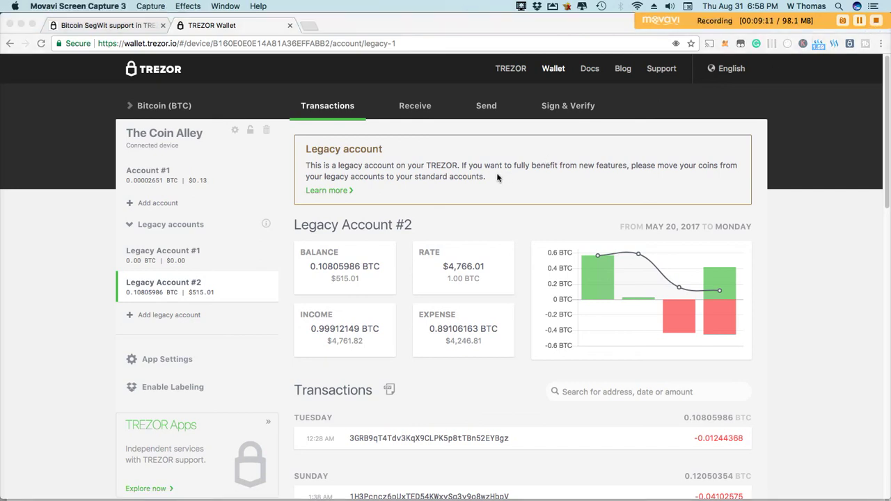
pyautogui.click(172, 292)
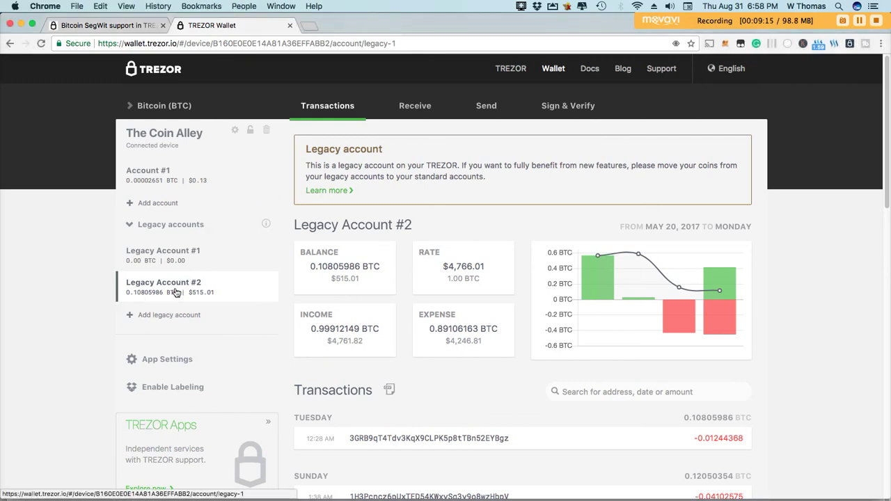
pyautogui.click(494, 108)
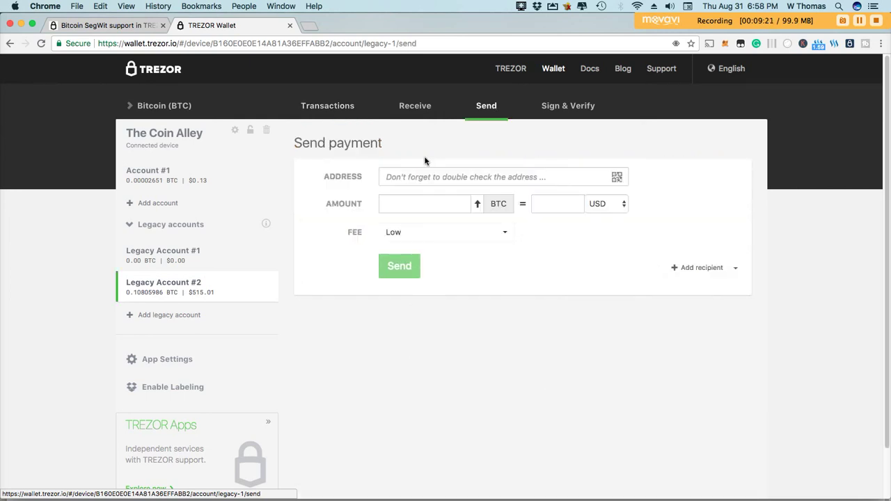
pyautogui.rightClick(397, 176)
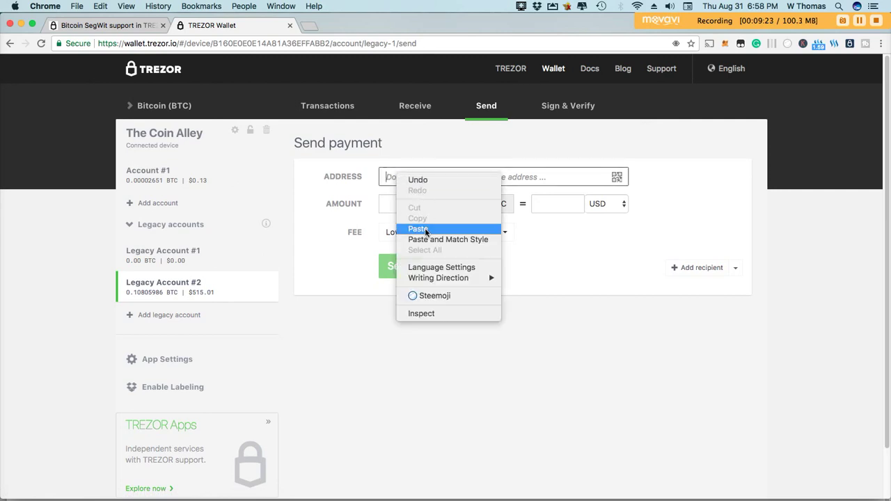
pyautogui.click(419, 229)
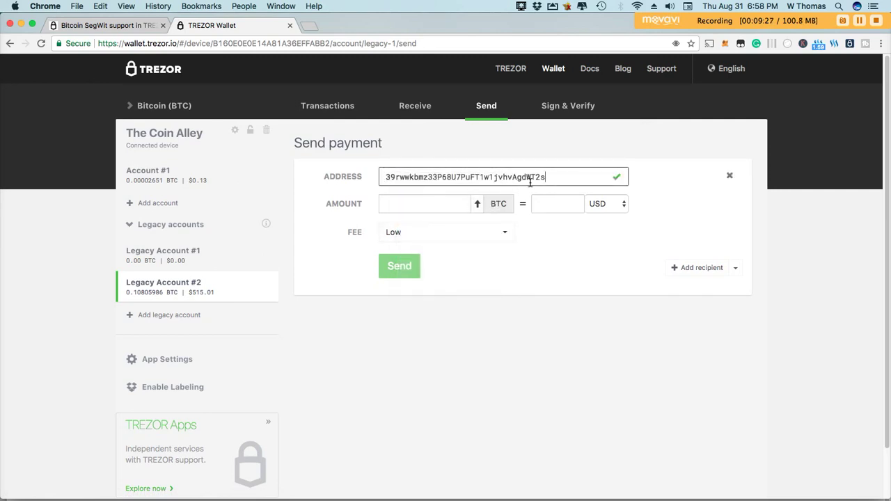
pyautogui.click(478, 211)
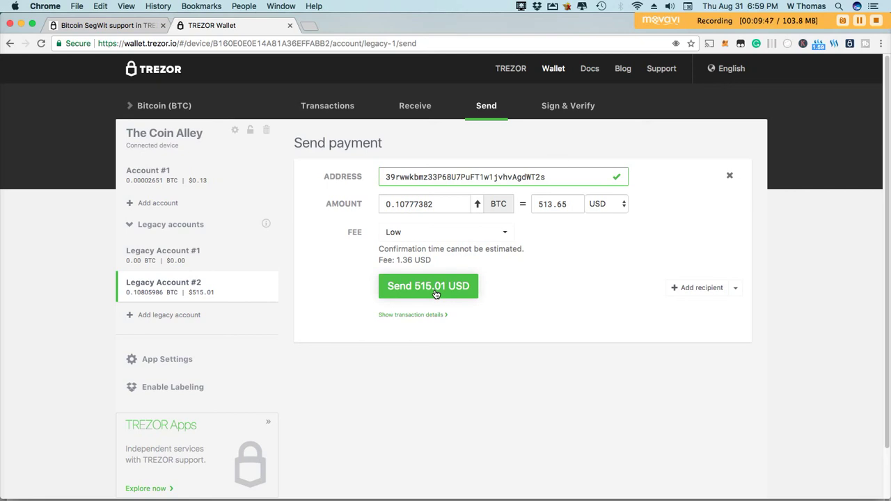
# Step: Compare High, Normal and Economy fees, then settle on Low for a 0.10730083 BTC maximum at 1.61 USD
pyautogui.click(399, 239)
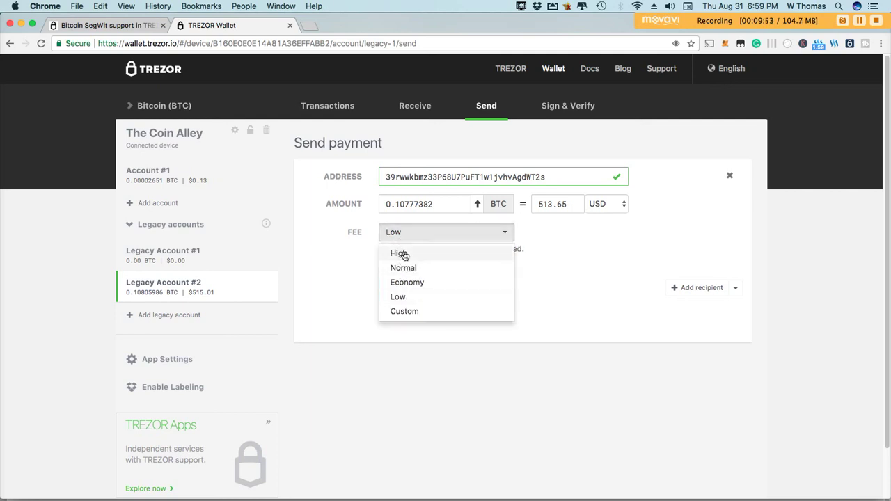
pyautogui.click(402, 255)
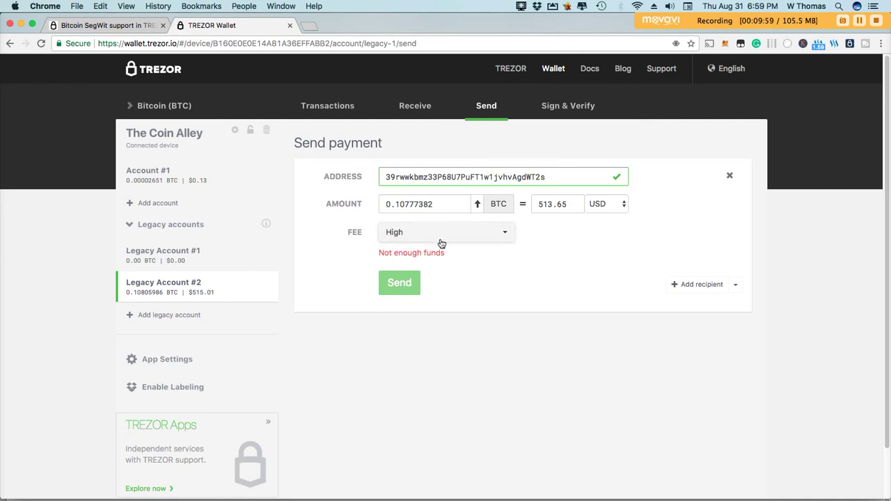
pyautogui.click(444, 237)
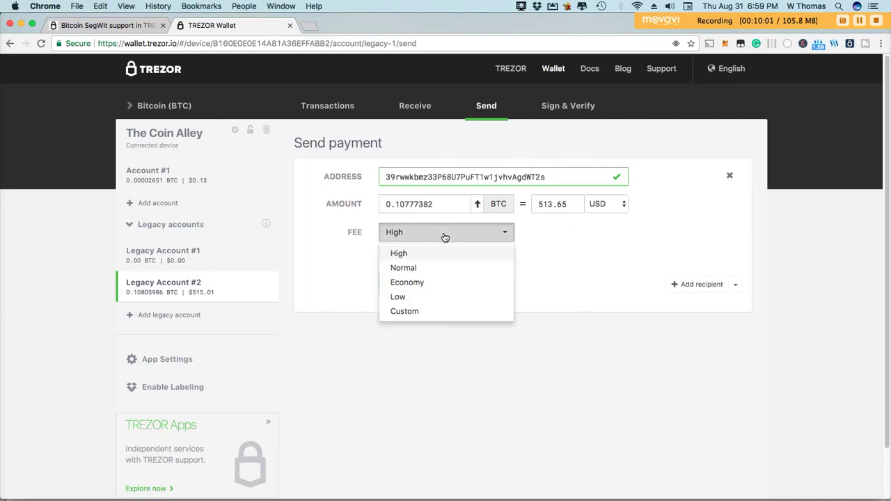
pyautogui.click(424, 270)
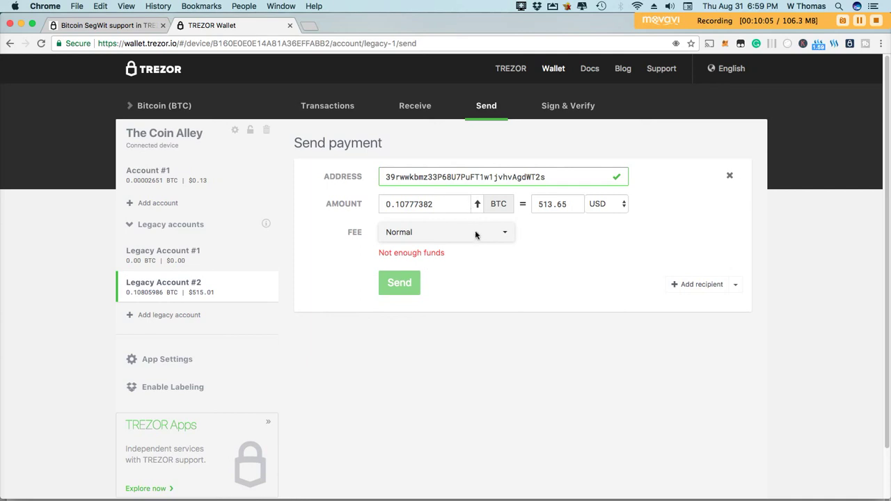
pyautogui.click(477, 205)
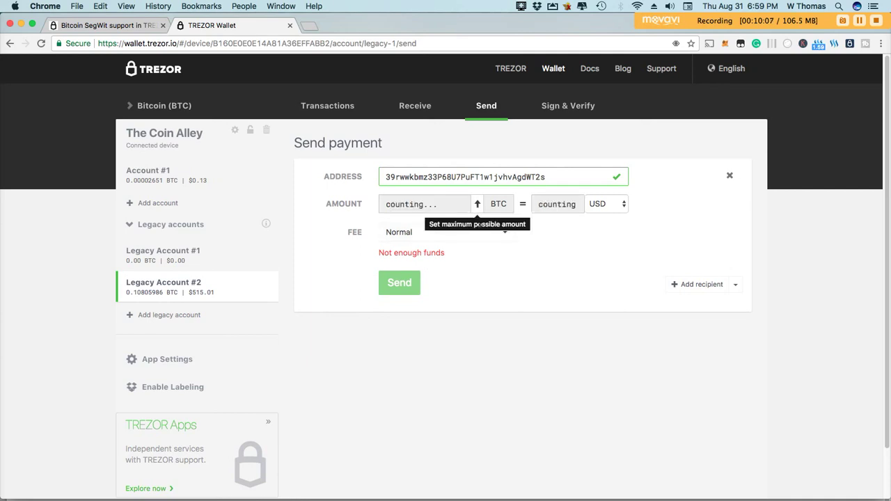
pyautogui.click(423, 236)
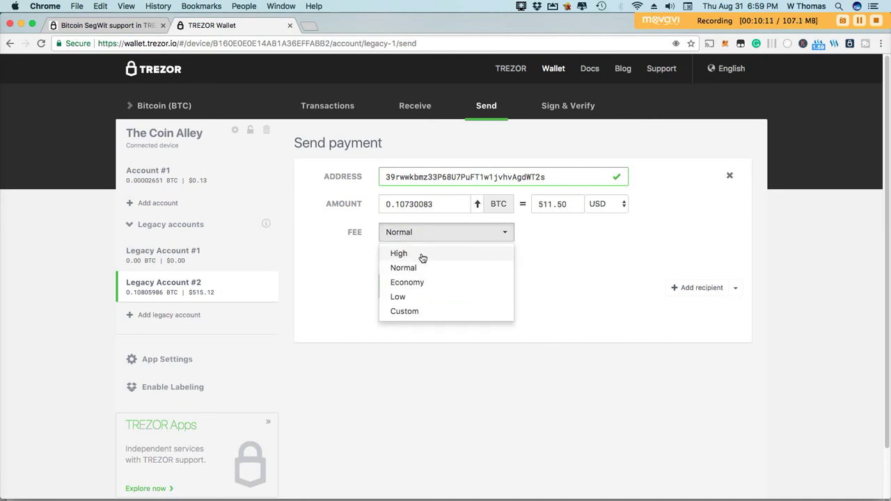
pyautogui.click(423, 255)
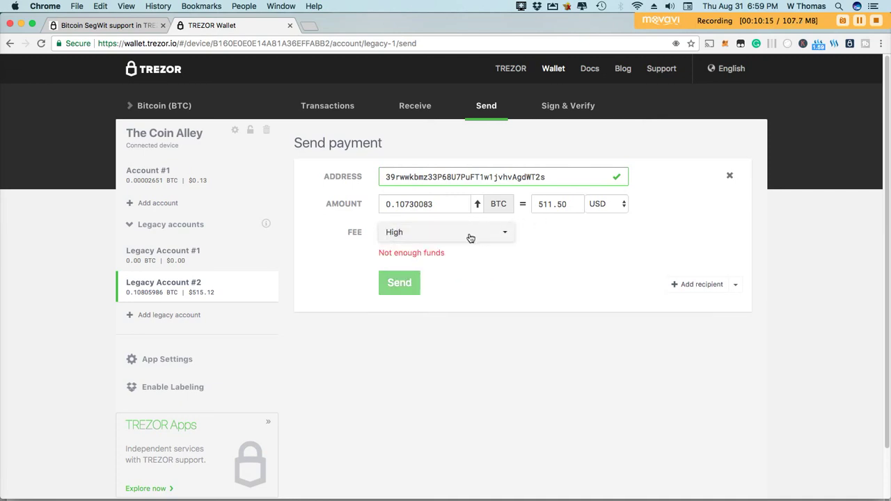
pyautogui.click(469, 237)
pyautogui.click(411, 288)
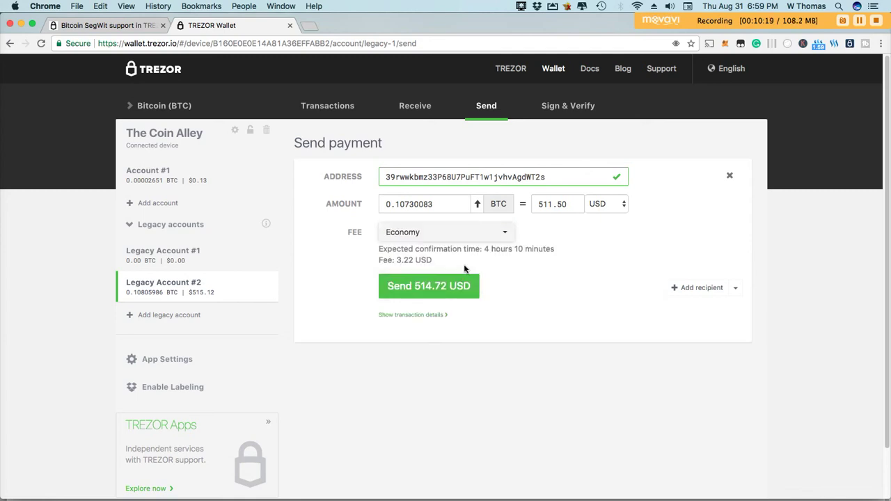
pyautogui.click(438, 237)
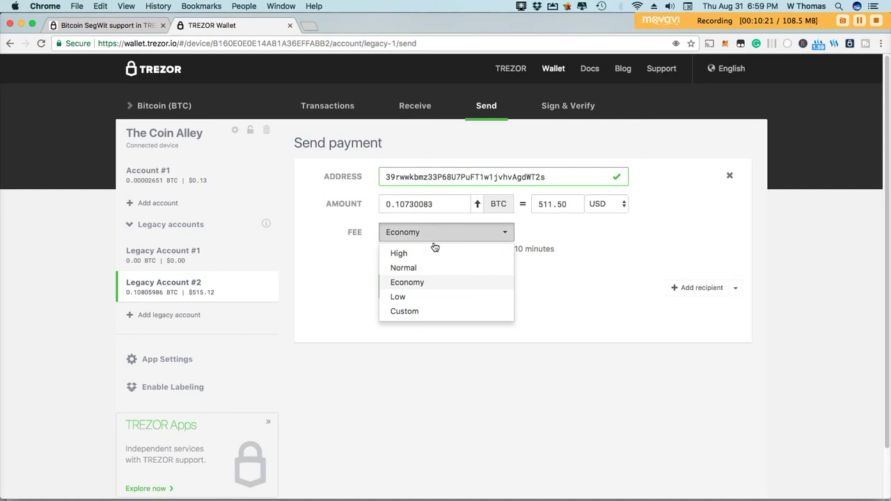
pyautogui.click(416, 298)
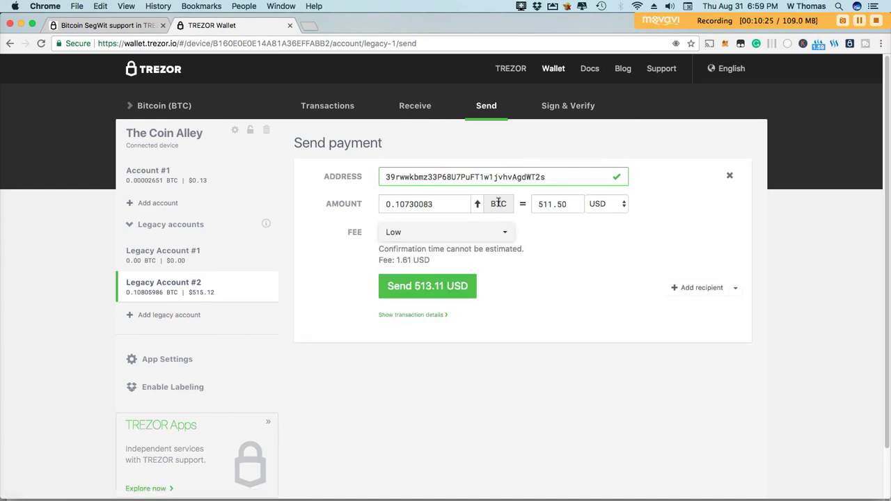
# Step: Send the 513.11 USD payment from Legacy Account #2 and confirm it on the device
pyautogui.click(431, 297)
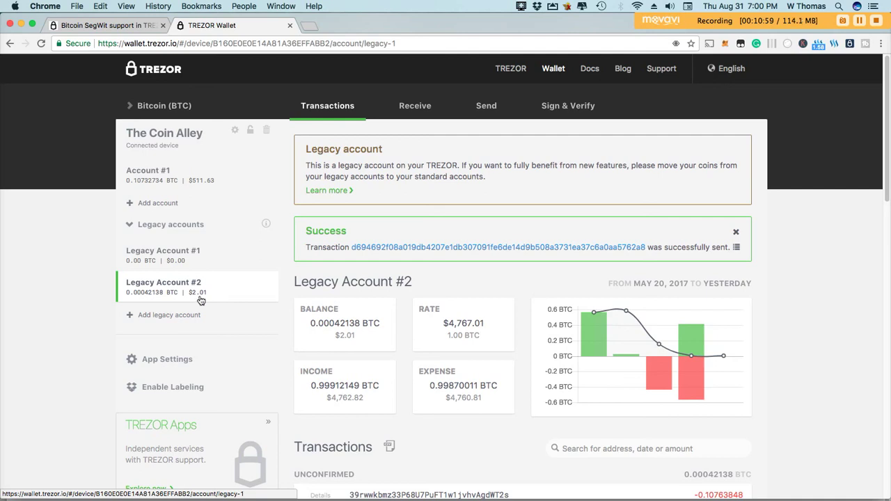
# Step: View Account #1's unconfirmed incoming payments of +0.10730083 and +0.00002651 BTC
pyautogui.click(177, 186)
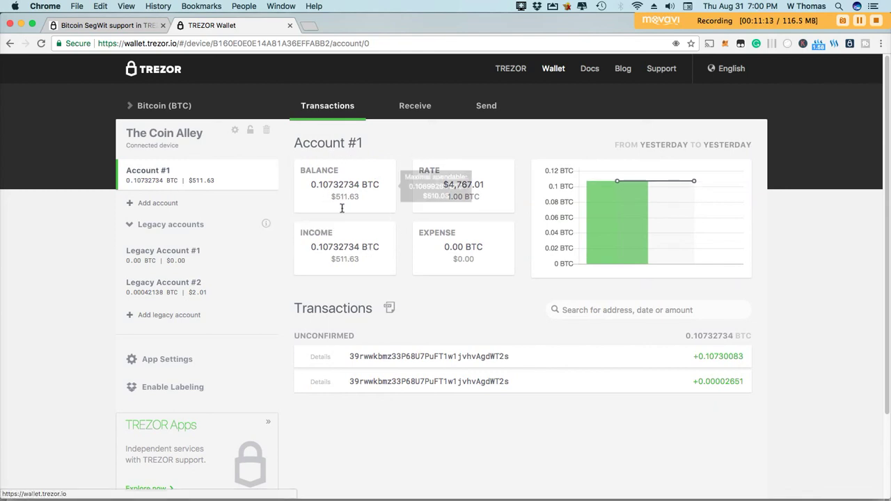
pyautogui.moveTo(333, 194)
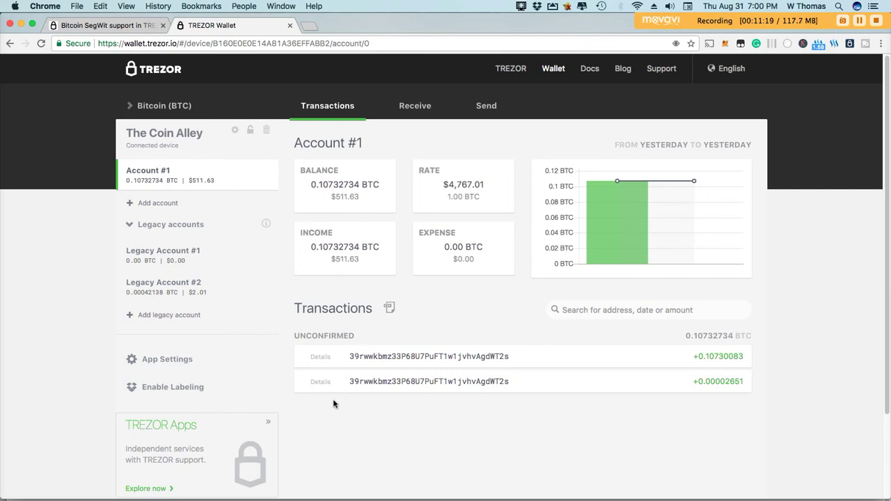
pyautogui.moveTo(374, 200)
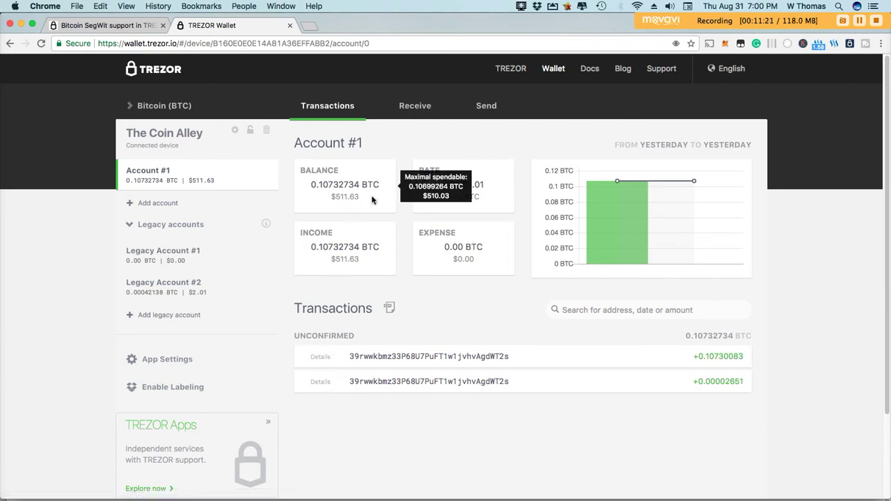